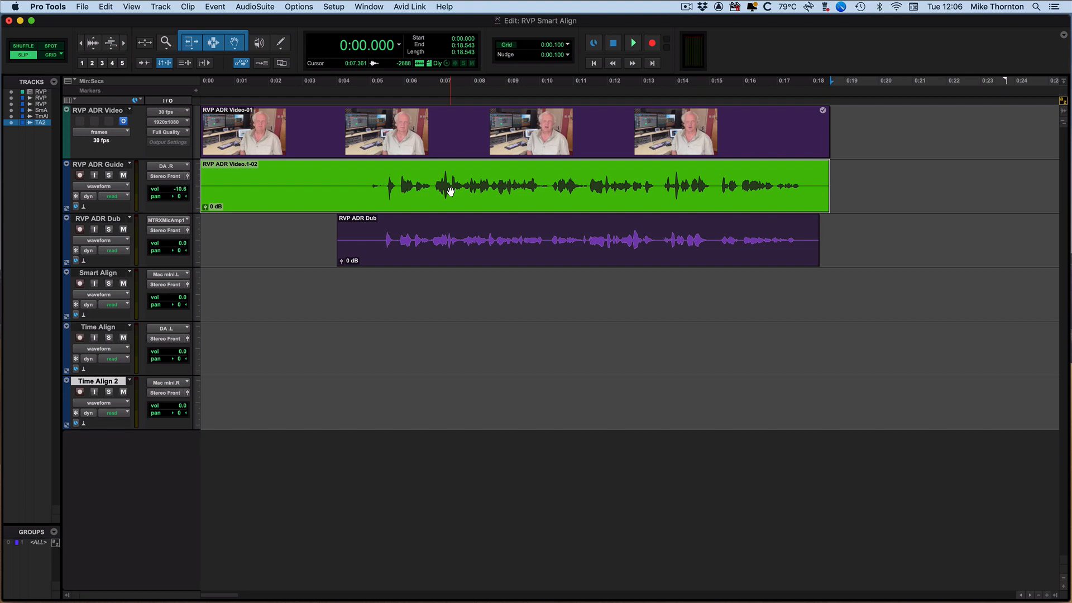
- Open the Revoice Pro Quick APT AudioSuite plug-in for the RVP ADR Dub clip and start Revoice Pro from it
{"action": "left_click", "coordinate": [454, 249]}
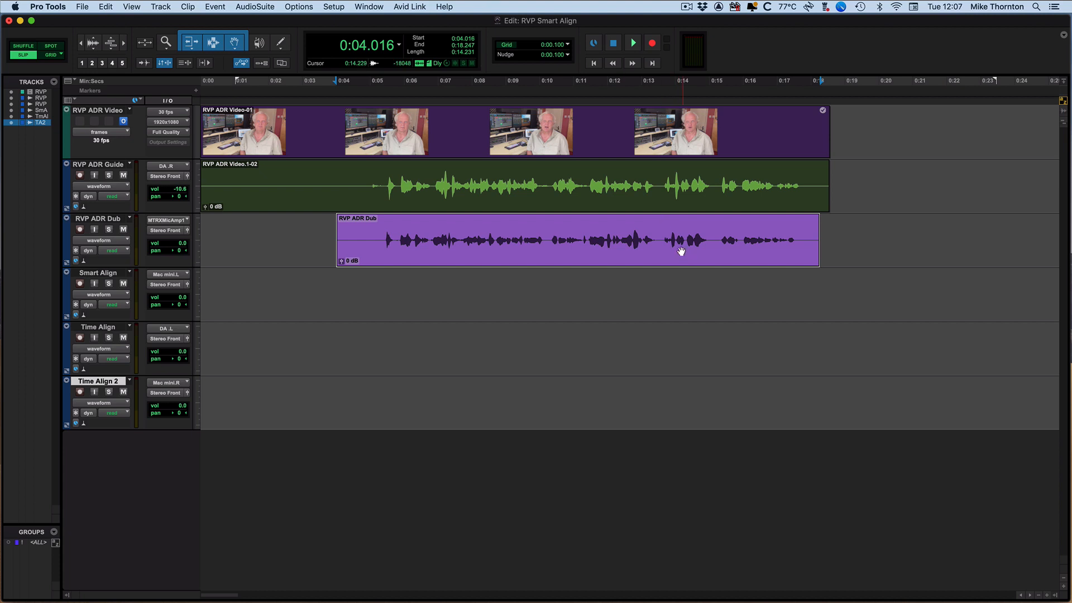
{"action": "left_click", "coordinate": [256, 7]}
{"action": "mouse_move", "coordinate": [278, 150]}
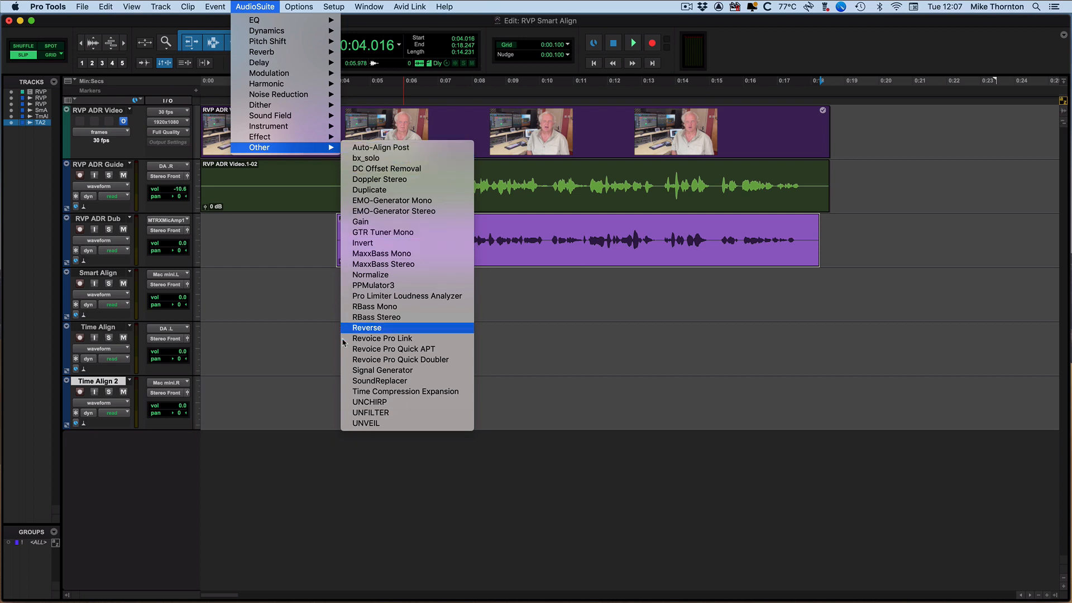
{"action": "left_click", "coordinate": [411, 352]}
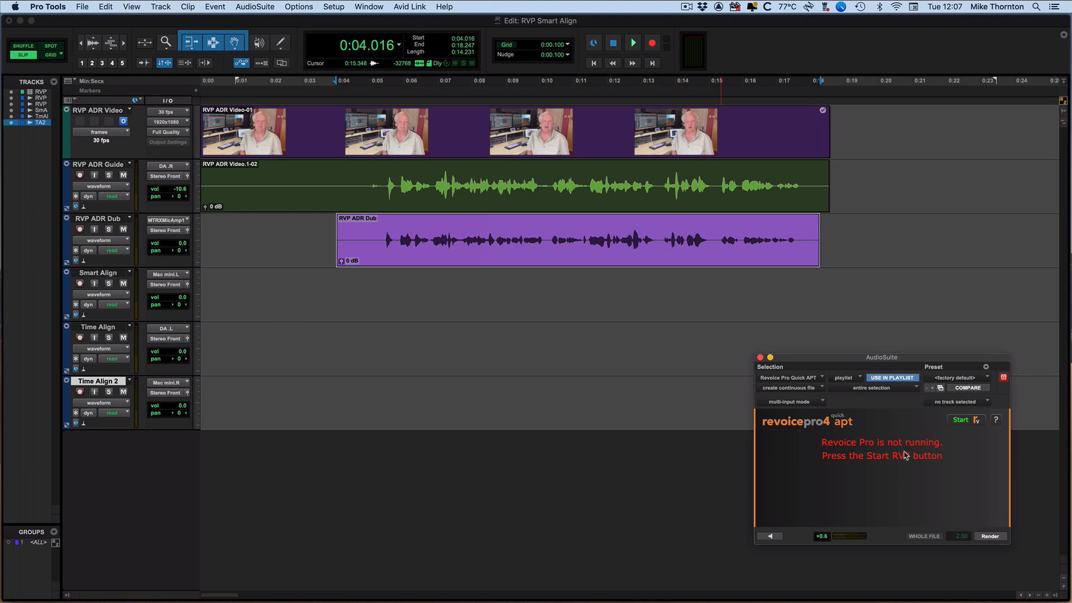
{"action": "left_click", "coordinate": [960, 420]}
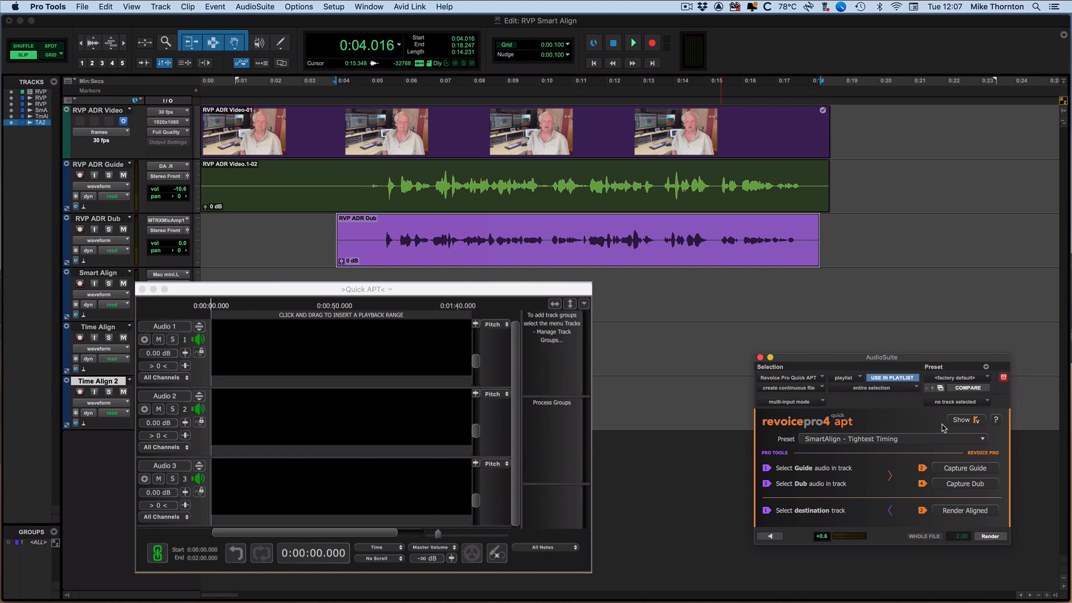
{"action": "left_click", "coordinate": [893, 420]}
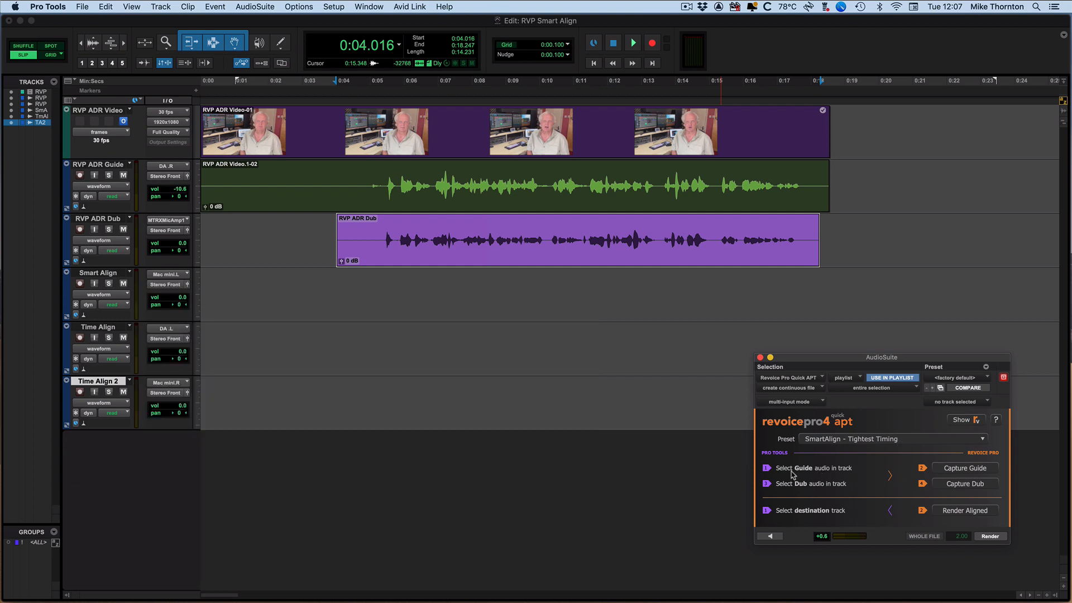
- Capture the RVP ADR Guide clip as the guide and the RVP ADR Dub clip as the dub in Quick APT
{"action": "left_click", "coordinate": [581, 189]}
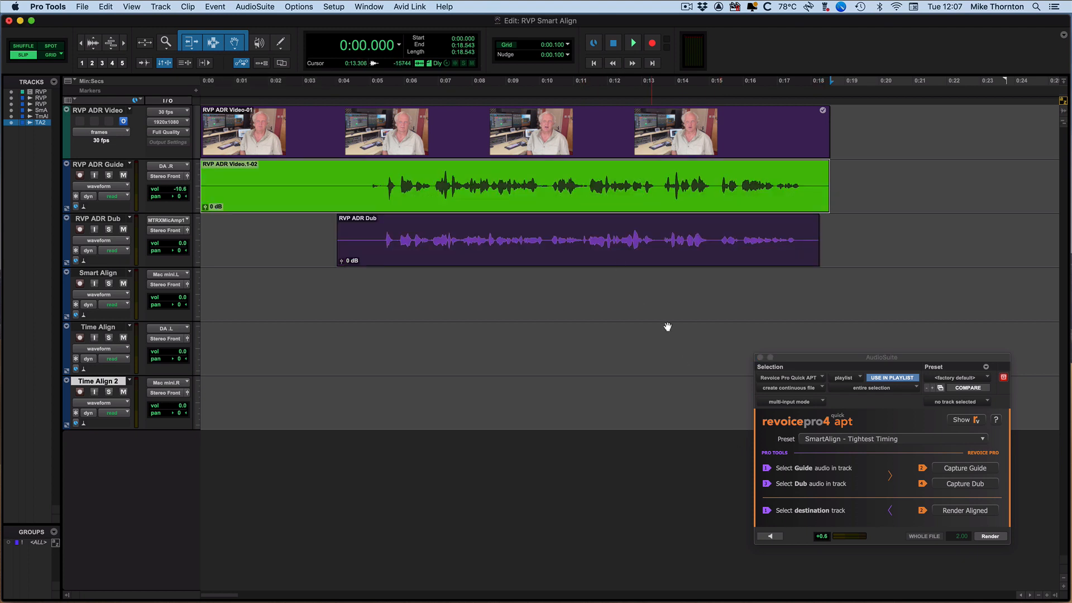
{"action": "left_click", "coordinate": [951, 470]}
{"action": "left_click", "coordinate": [585, 246]}
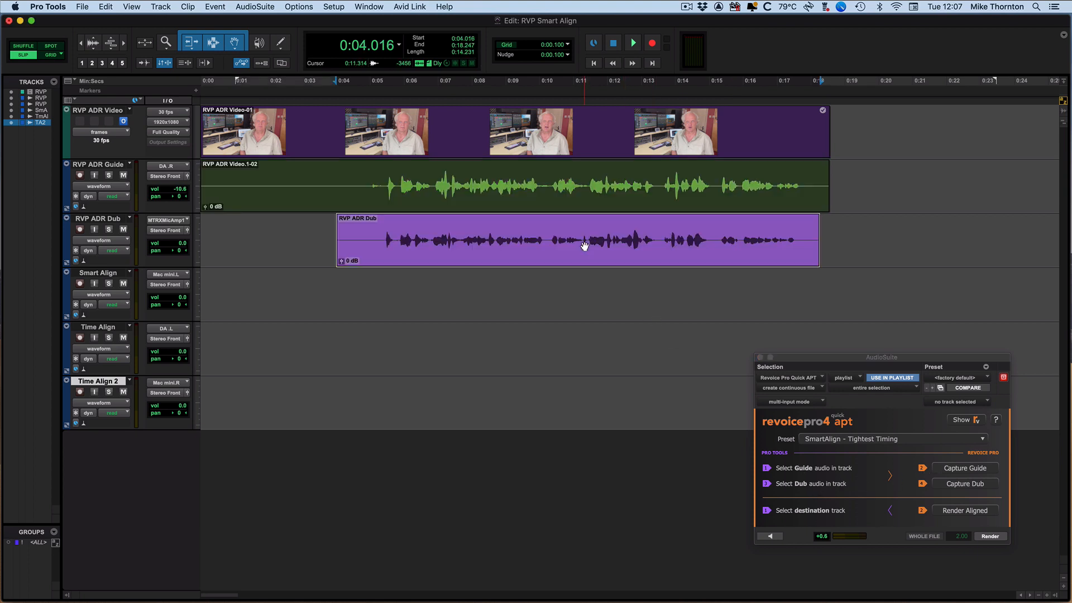
{"action": "left_click", "coordinate": [964, 487]}
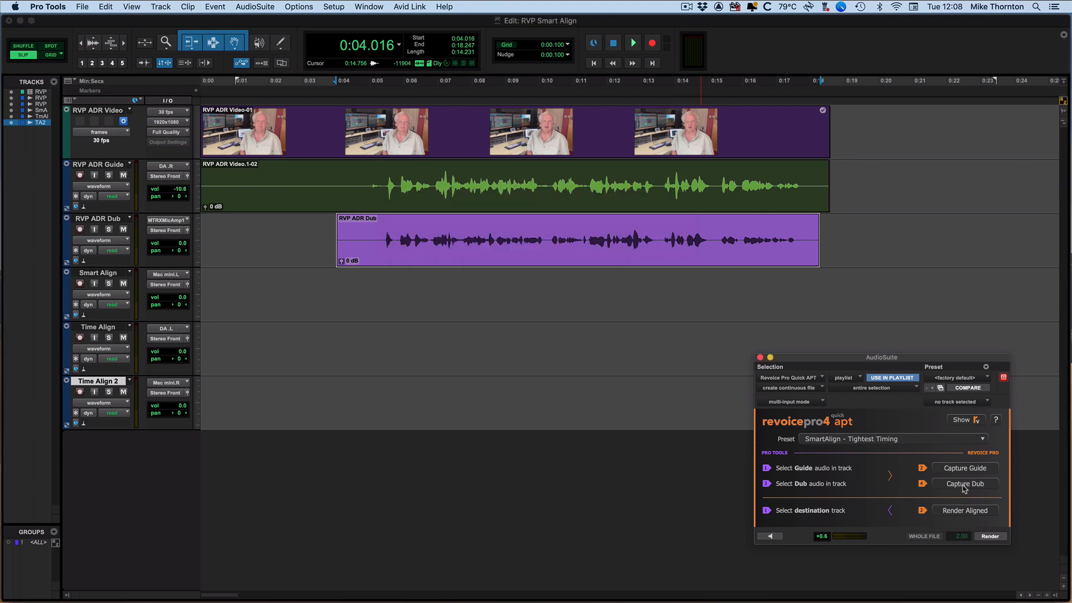
- Choose the factory preset SmartAlign - Tightest Timing for the alignment
{"action": "left_click", "coordinate": [877, 441]}
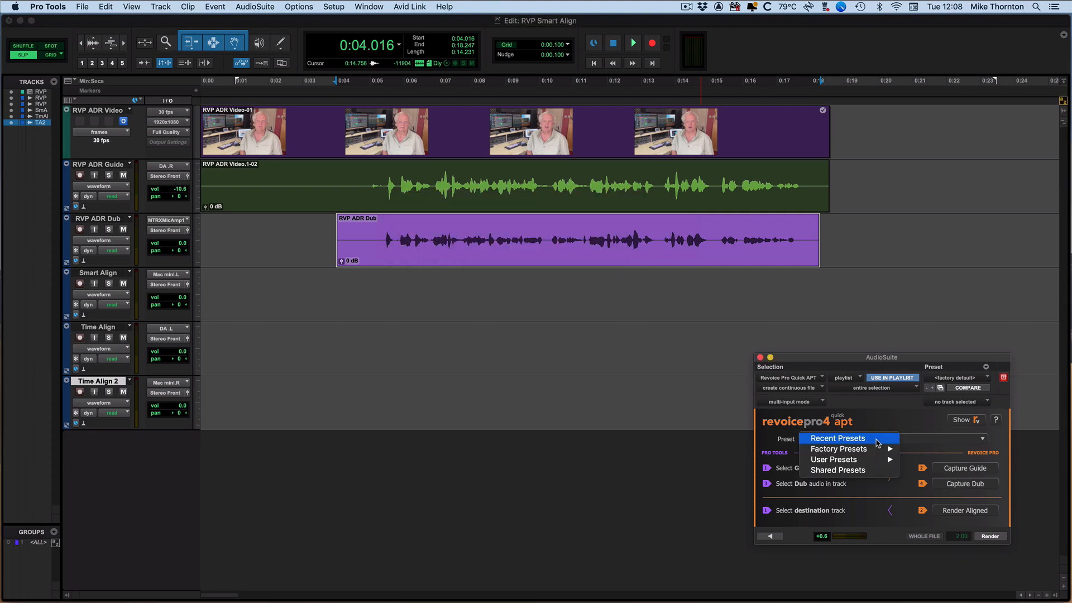
{"action": "mouse_move", "coordinate": [869, 450]}
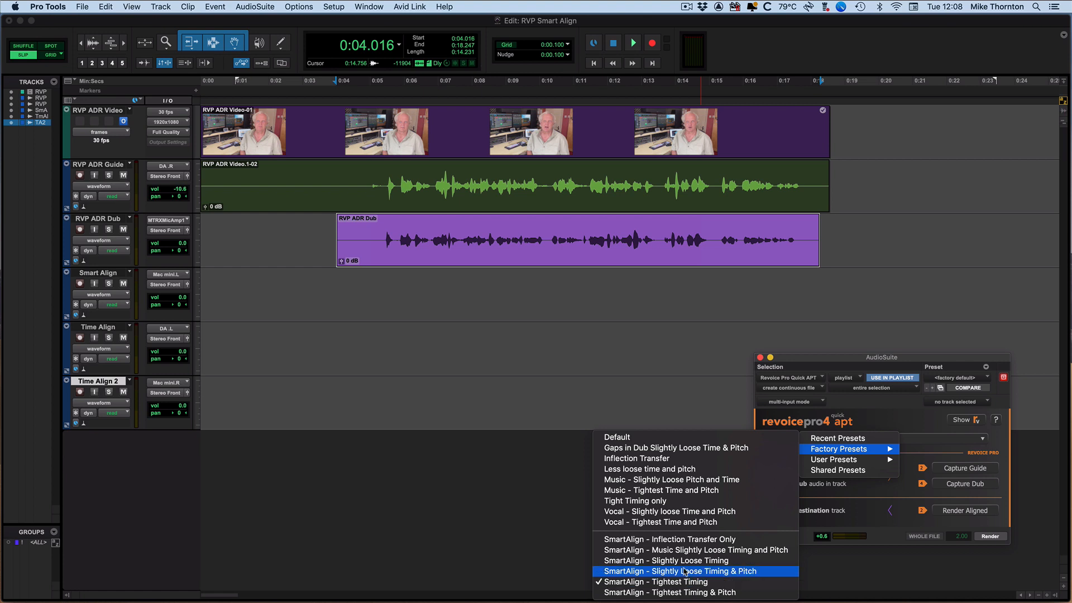
{"action": "left_click", "coordinate": [682, 581]}
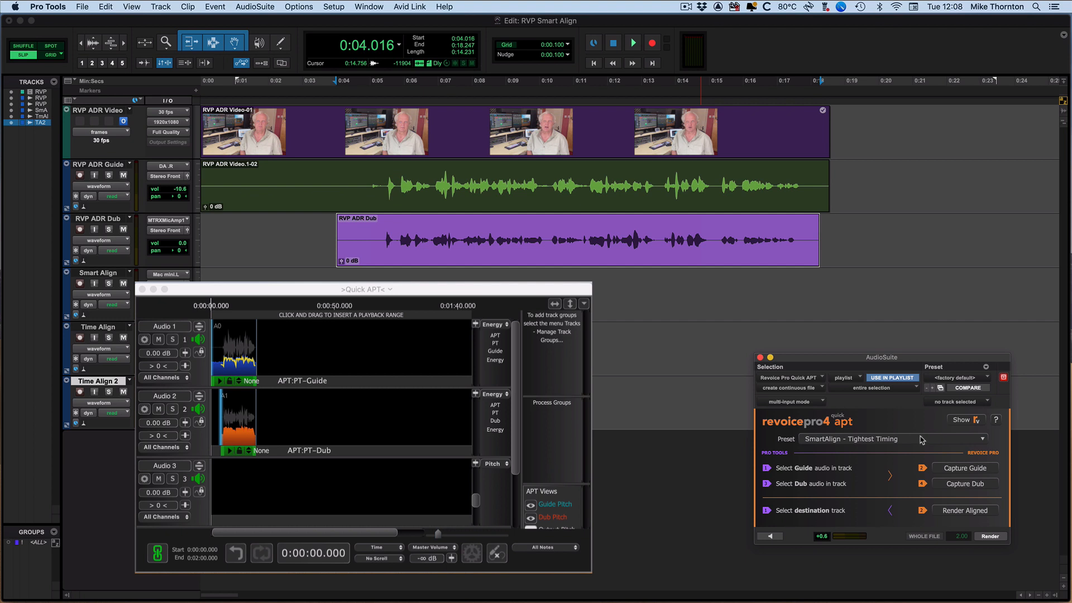
- Render the aligned dub onto the Smart Align track, using the dub clip's time range as the destination
{"action": "left_click", "coordinate": [960, 511]}
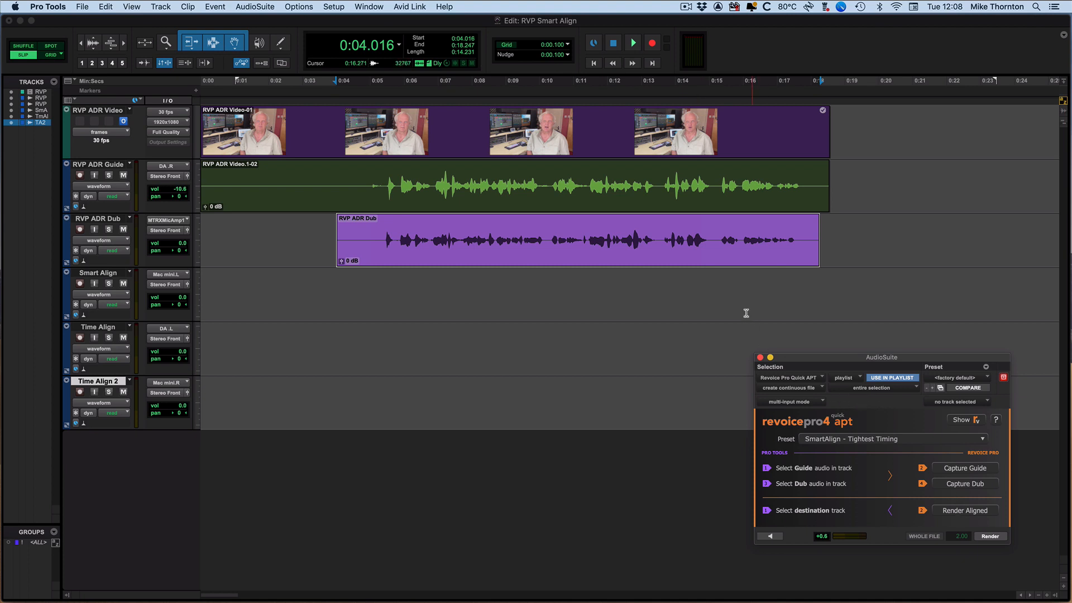
{"action": "left_click", "coordinate": [713, 251]}
{"action": "key", "text": "semicolon"}
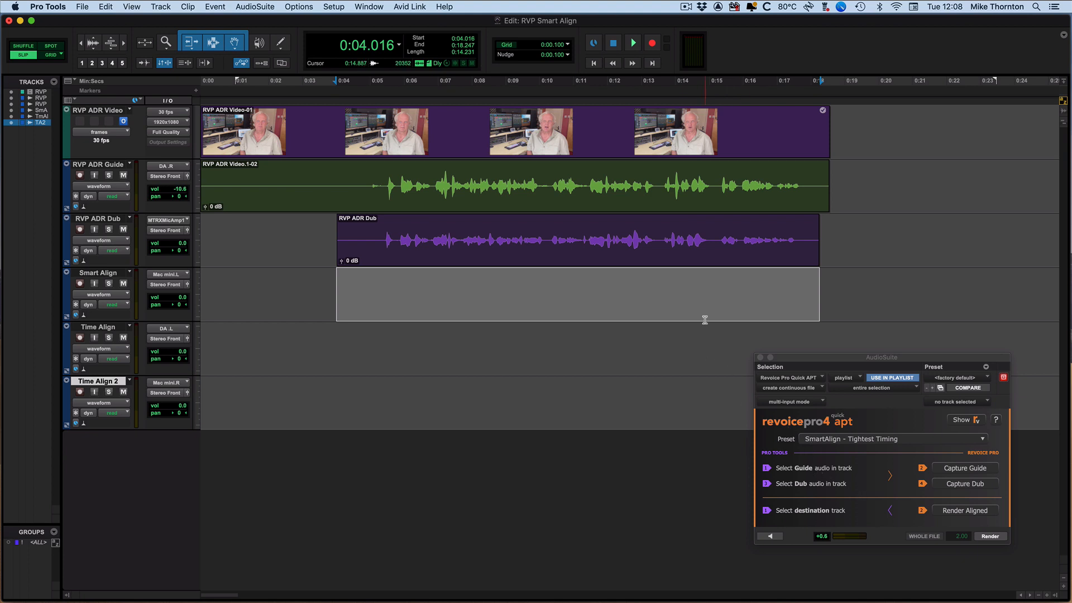
{"action": "left_click", "coordinate": [966, 512]}
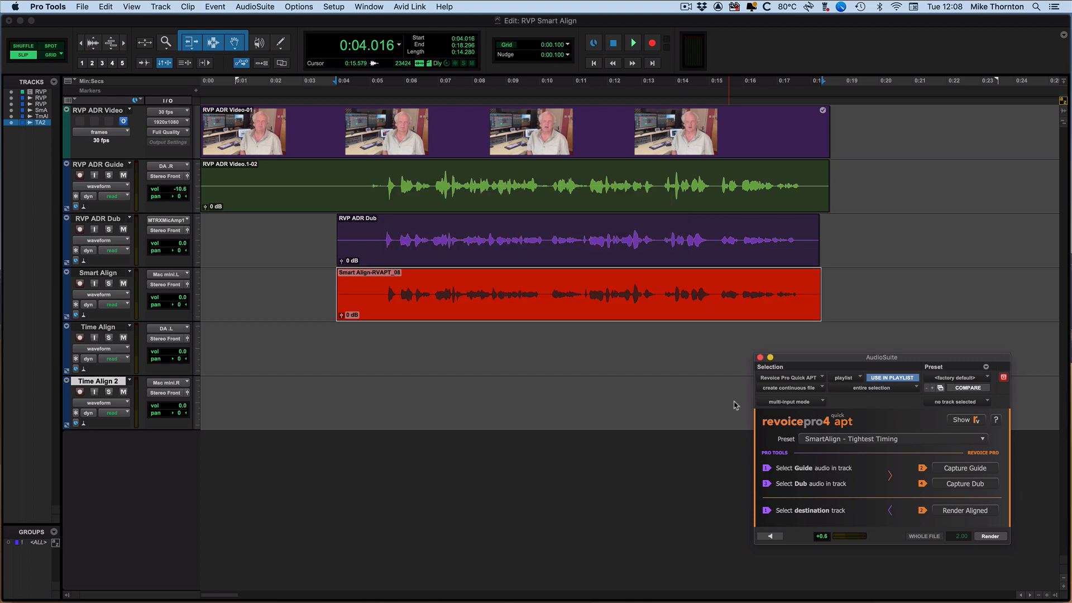
- Solo the Smart Align track and play back the aligned clip against the video from about 0:09.1
{"action": "left_click", "coordinate": [510, 289]}
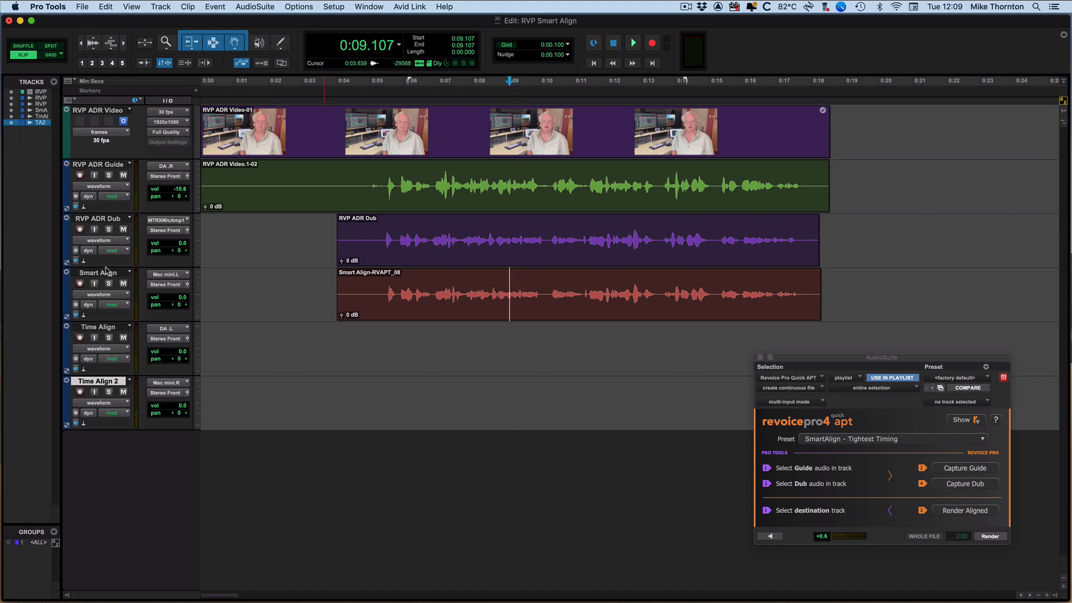
{"action": "left_click", "coordinate": [108, 284]}
{"action": "key", "text": "space"}
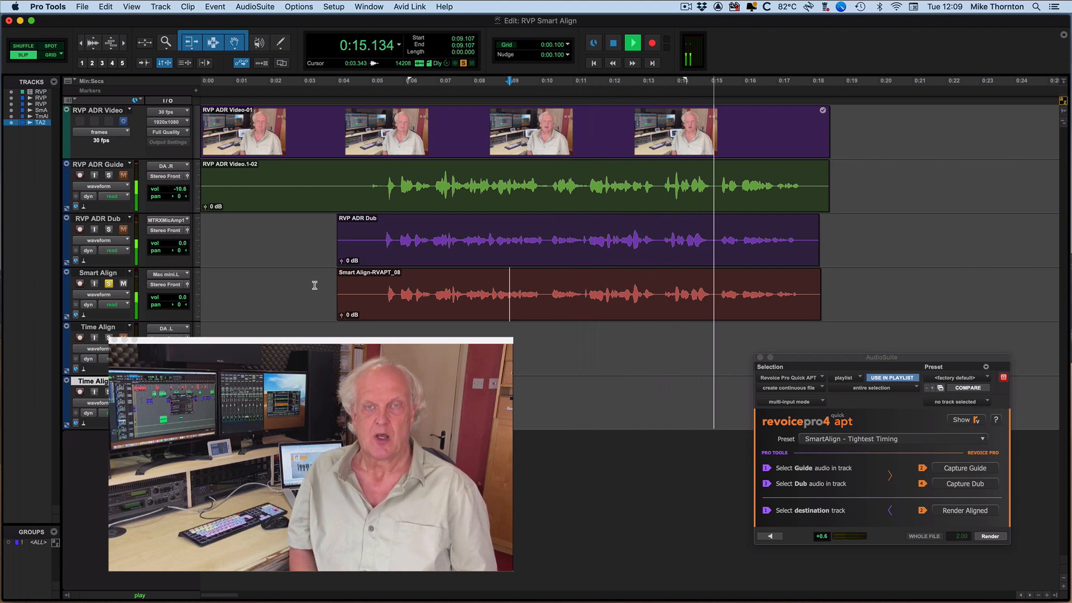
{"action": "key", "text": "space"}
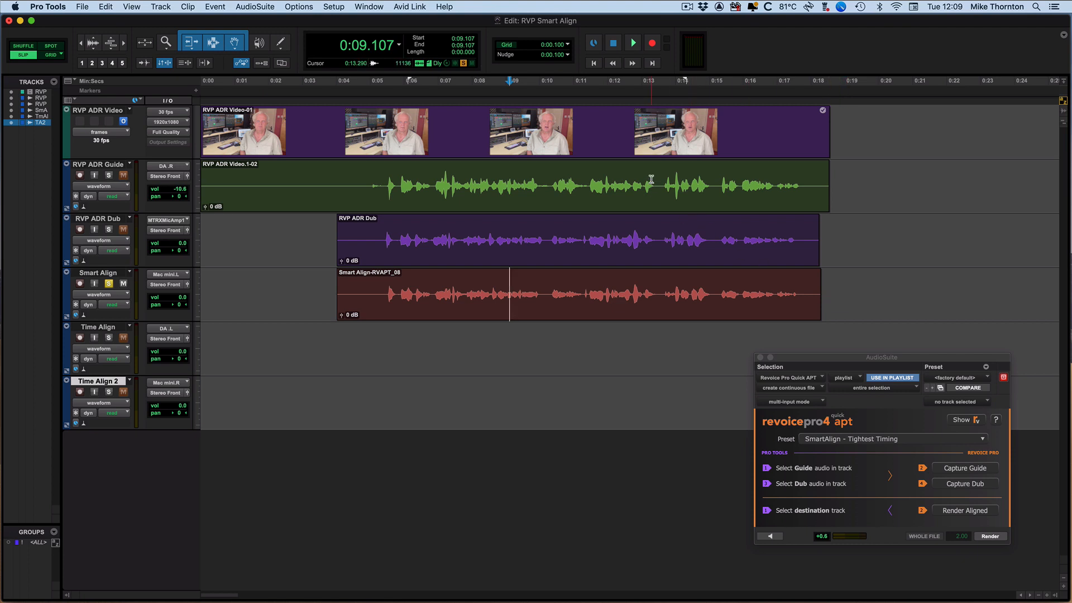
- Delete the section of the guide clip from about 0:11.4 to 0:13.6, leaving a gap about 2.2 seconds long
{"action": "left_click", "coordinate": [589, 182]}
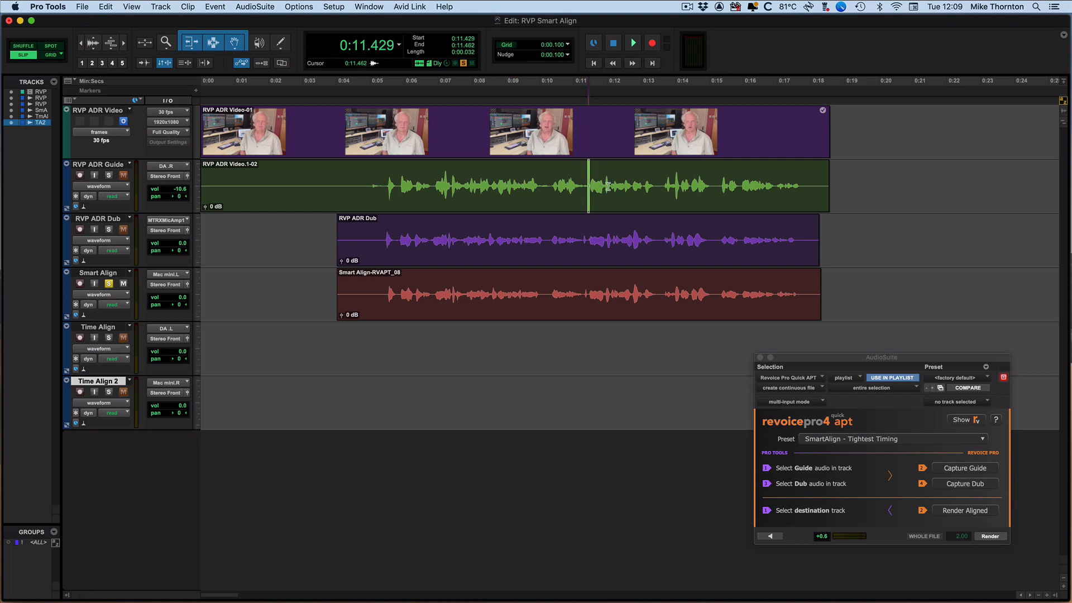
{"action": "left_click_drag", "start_coordinate": [607, 186], "coordinate": [661, 185]}
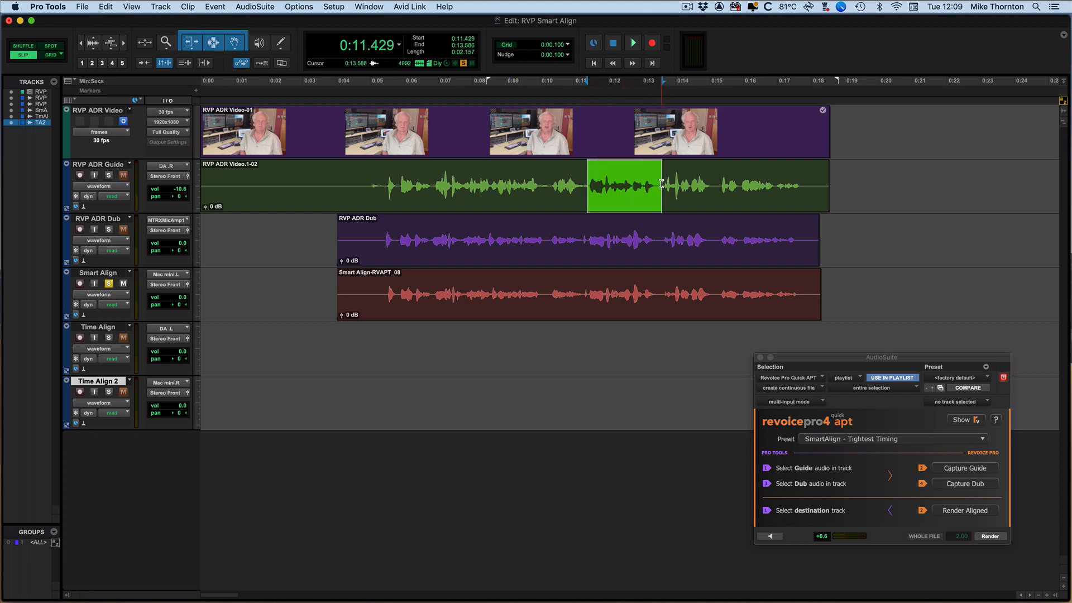
{"action": "key", "text": "Delete"}
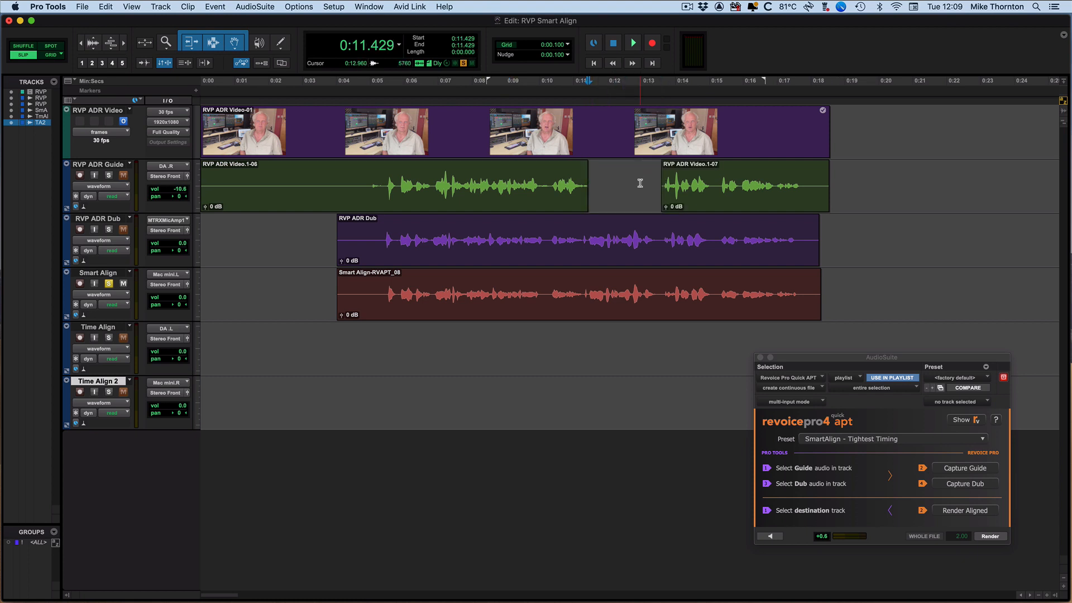
- Switch the Quick APT preset to the factory preset Tight Timing only
{"action": "left_click", "coordinate": [860, 440]}
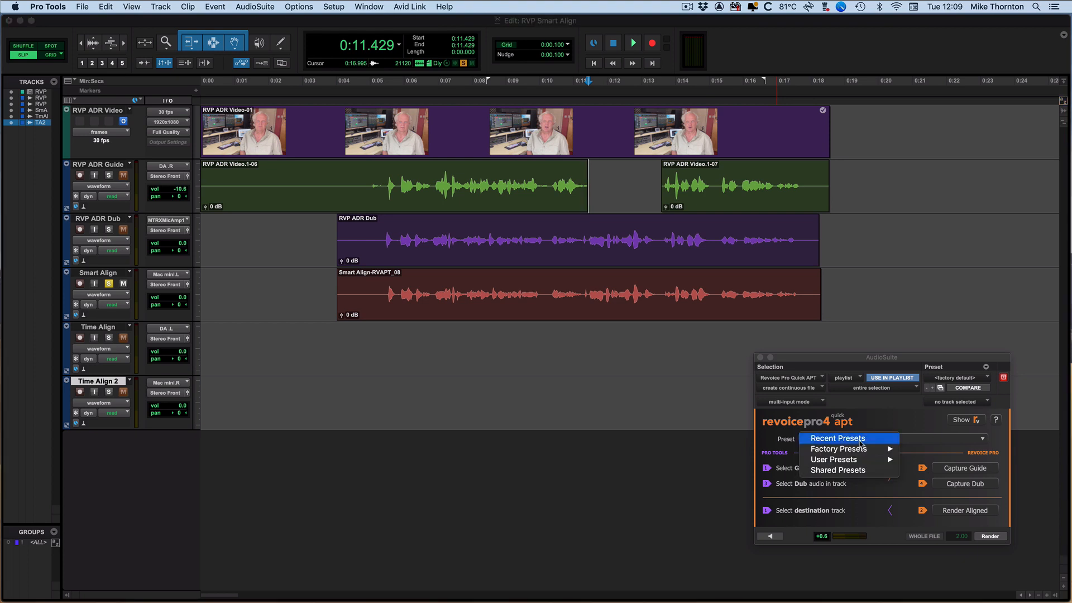
{"action": "mouse_move", "coordinate": [862, 457]}
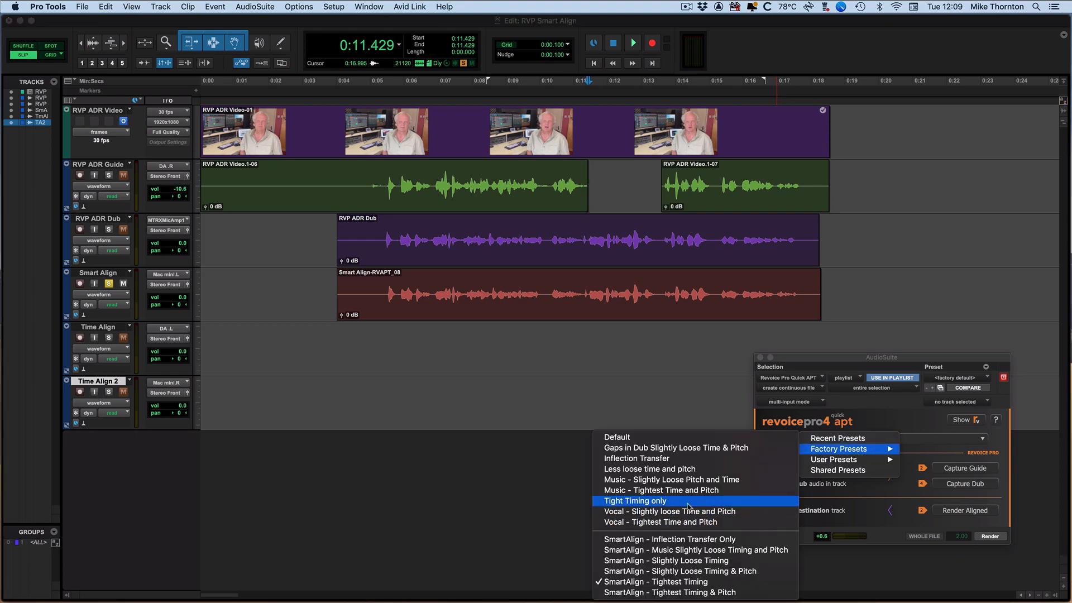
{"action": "left_click", "coordinate": [667, 504]}
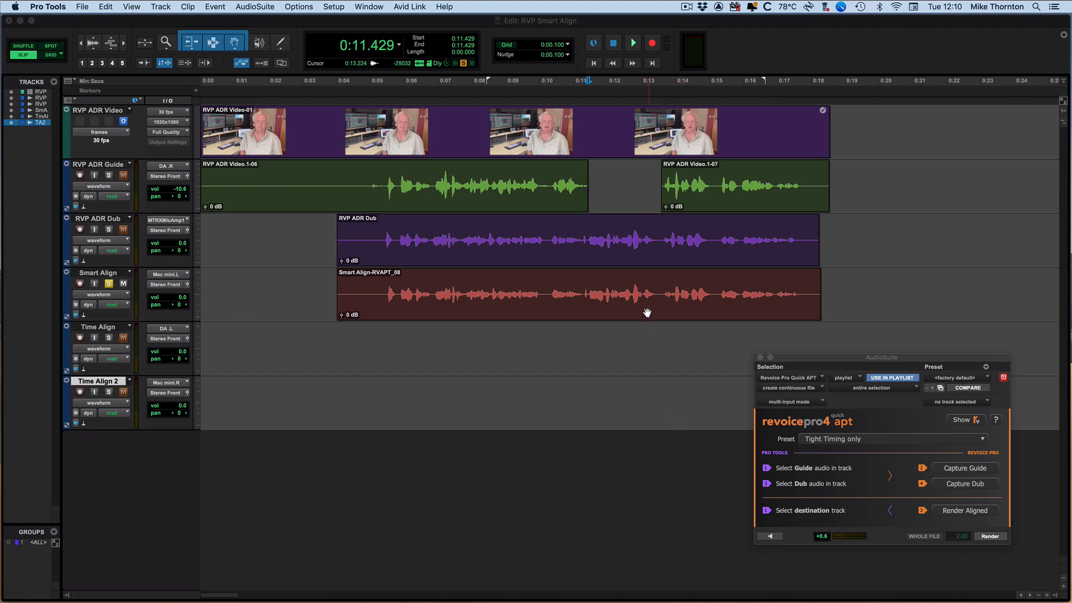
- Capture both remaining guide clips, including the gap between them, as the guide and recapture the RVP ADR Dub clip as the dub
{"action": "left_click", "coordinate": [500, 193]}
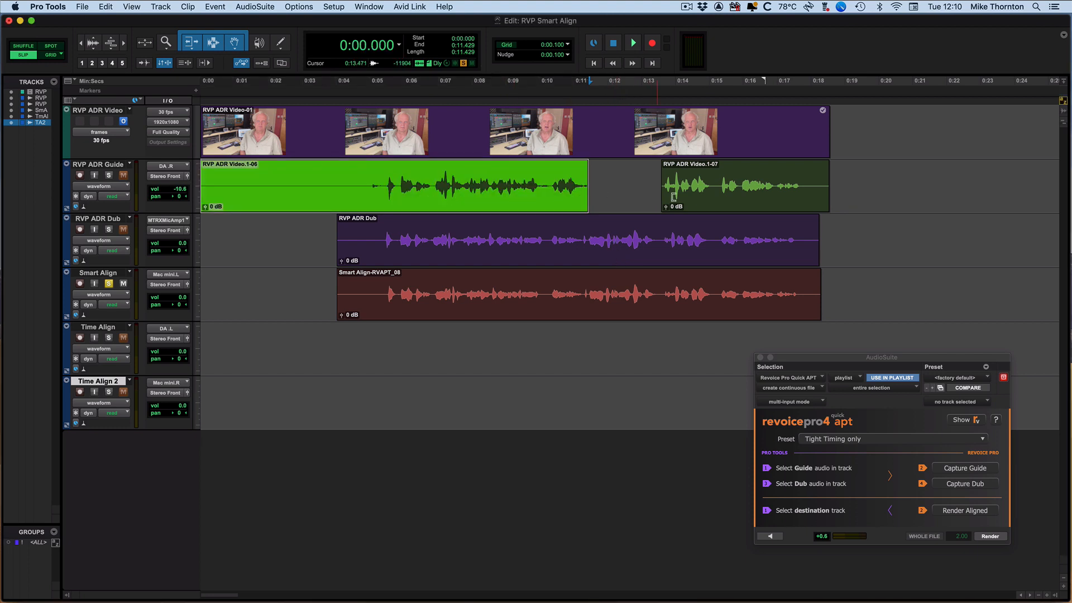
{"action": "left_click", "coordinate": [690, 200], "text": "shift"}
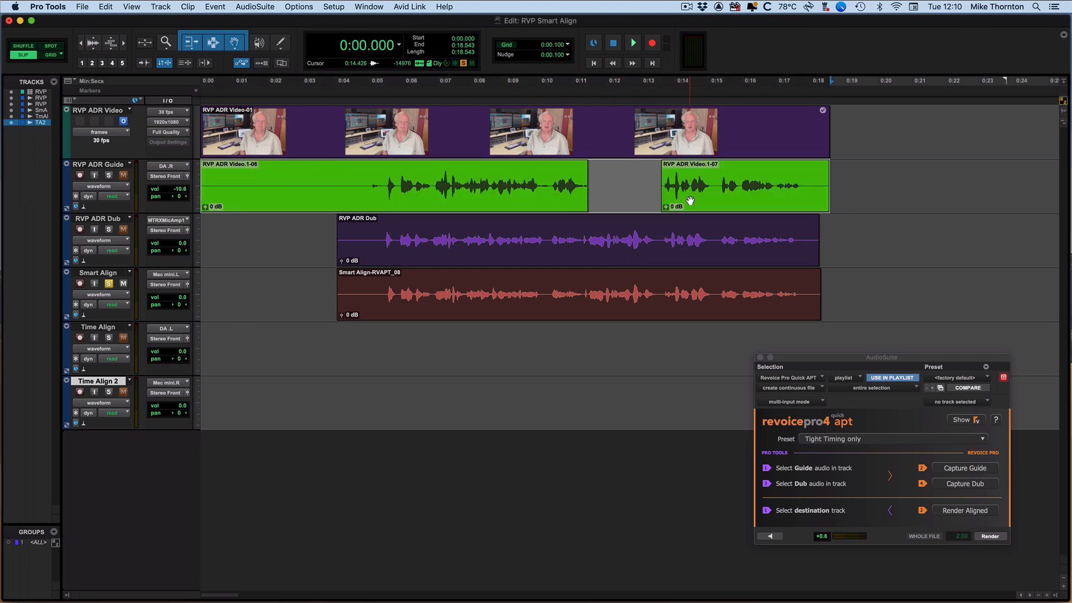
{"action": "left_click", "coordinate": [959, 472]}
{"action": "left_click", "coordinate": [607, 255]}
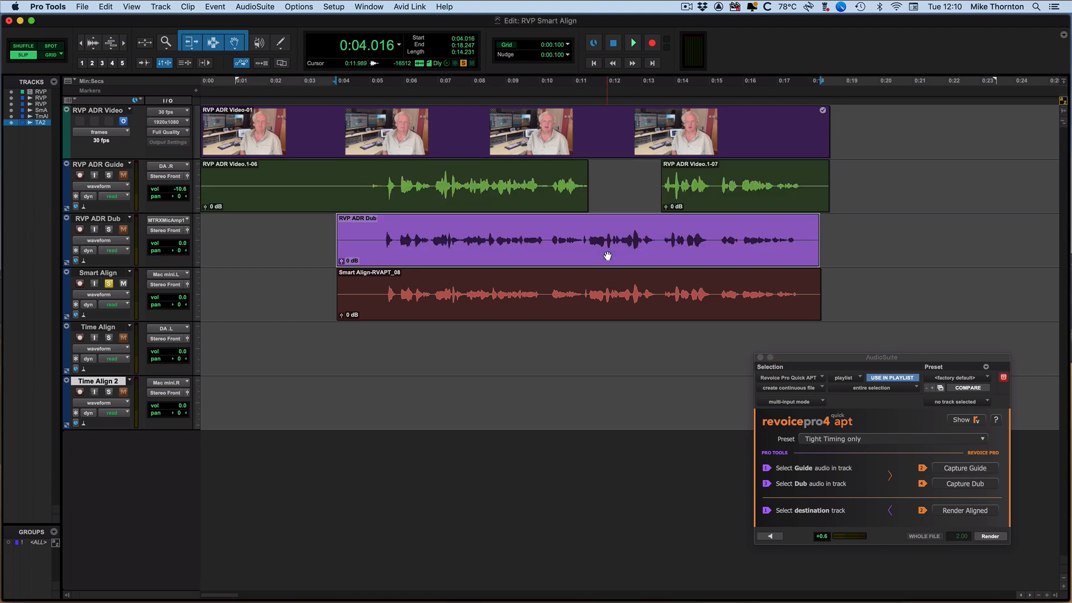
{"action": "left_click", "coordinate": [964, 484]}
- Render the aligned dub onto the Time Align track, using the dub clip's time range as the destination
{"action": "left_click", "coordinate": [604, 307]}
{"action": "key", "text": "semicolon"}
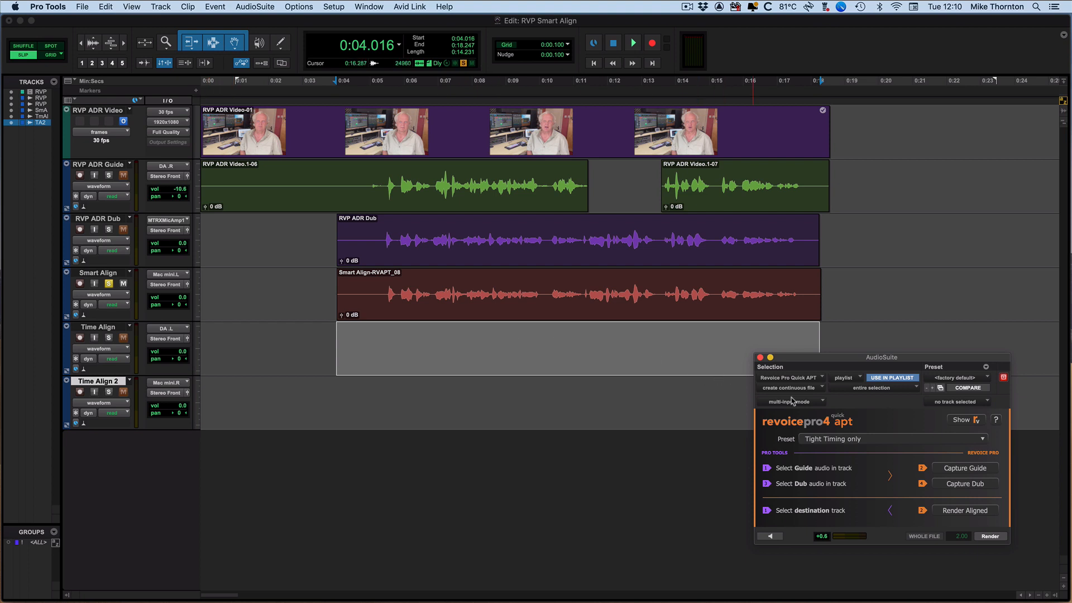
{"action": "left_click", "coordinate": [974, 511]}
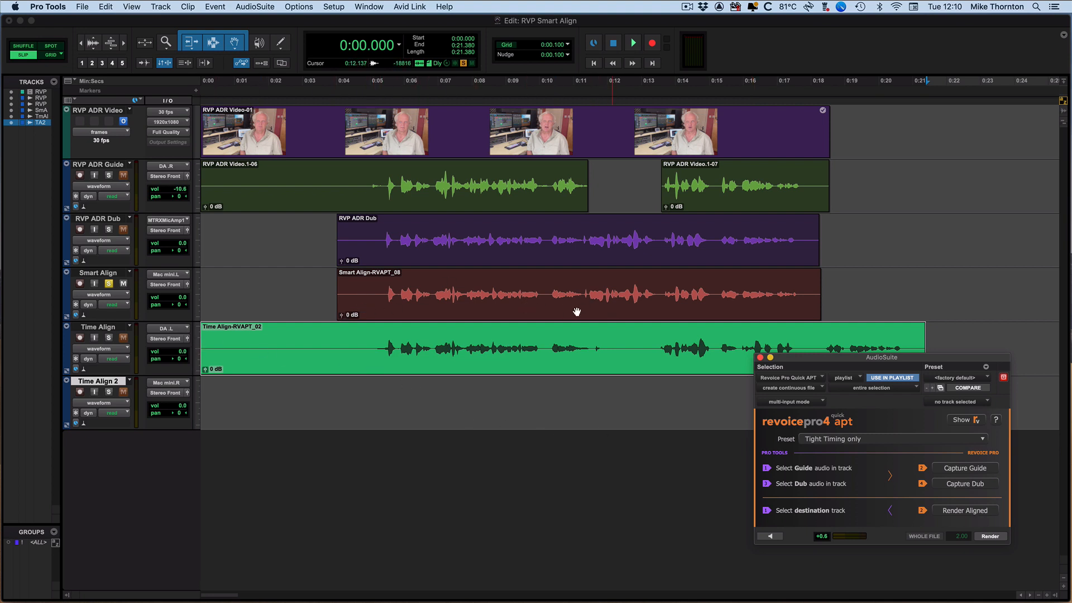
- Compare the Smart Align and Time Align clips, and play the Time Align track soloed from about 0:10.1
{"action": "left_click", "coordinate": [551, 309]}
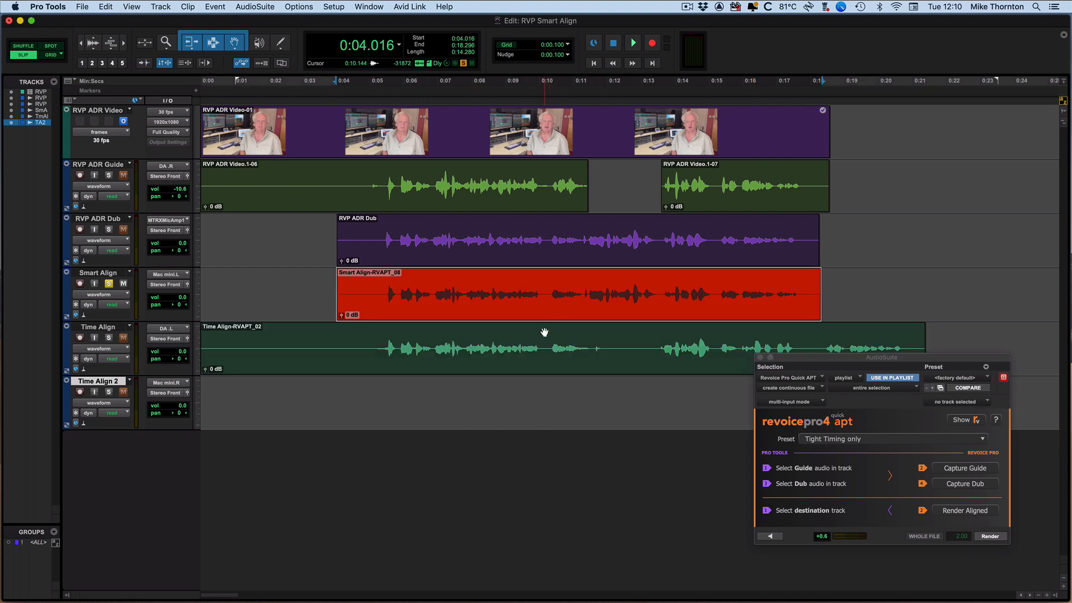
{"action": "double_click", "coordinate": [337, 344]}
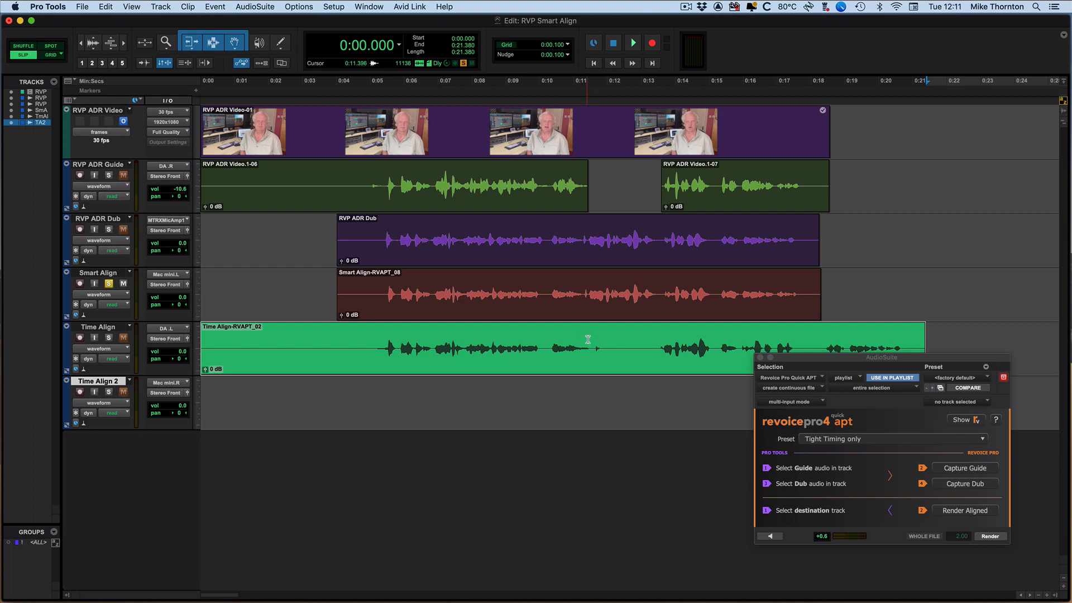
{"action": "left_click", "coordinate": [543, 345]}
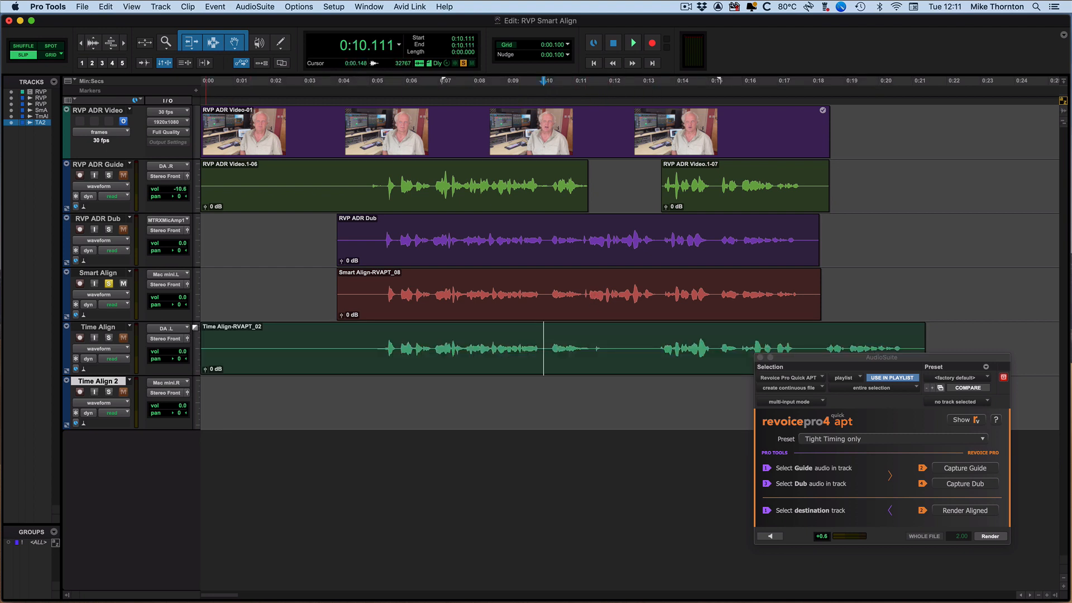
{"action": "left_click", "coordinate": [109, 337]}
{"action": "key", "text": "space"}
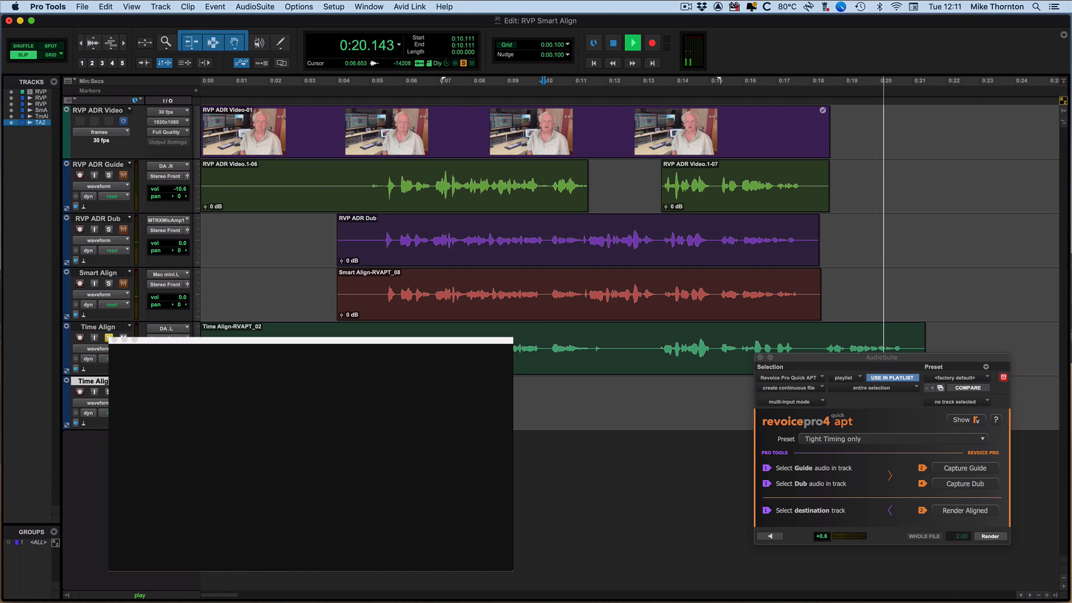
{"action": "key", "text": "space"}
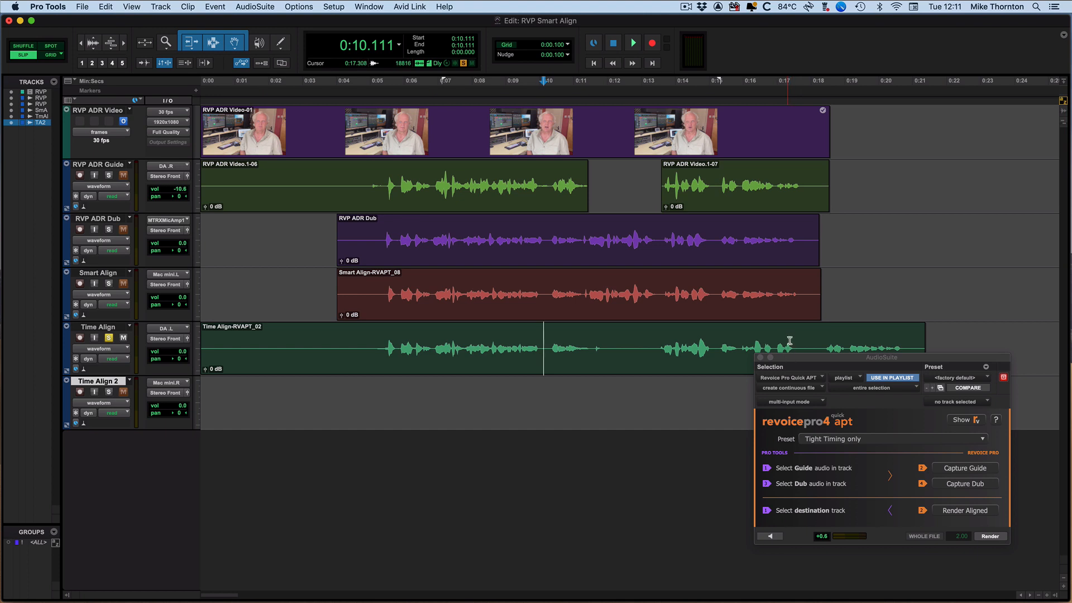
- Switch the Quick APT preset to the factory preset SmartAlign - Tightest Timing
{"action": "left_click", "coordinate": [822, 440]}
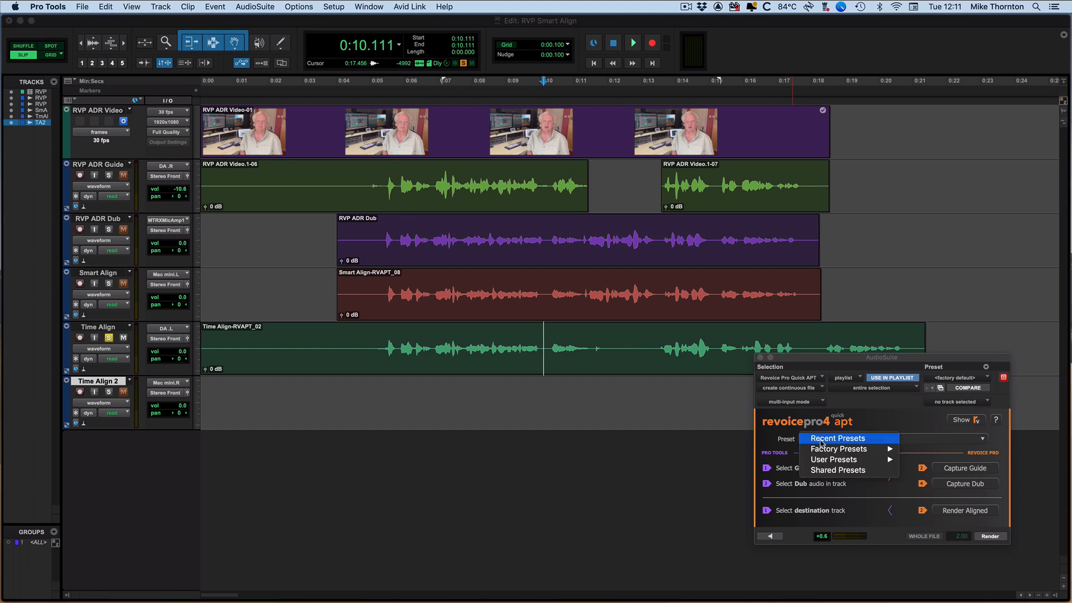
{"action": "mouse_move", "coordinate": [823, 455]}
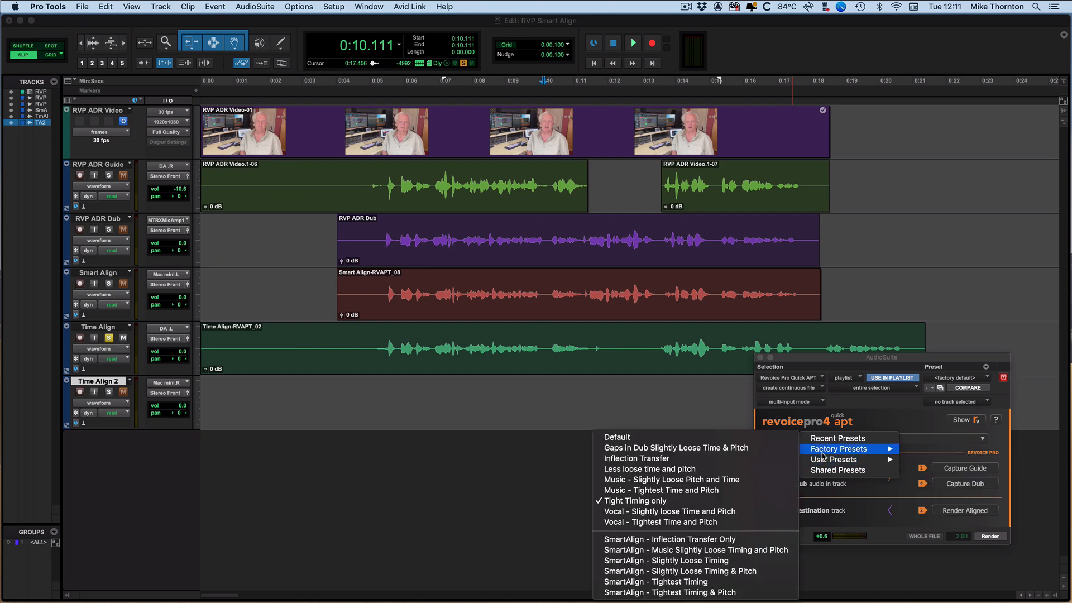
{"action": "left_click", "coordinate": [694, 581]}
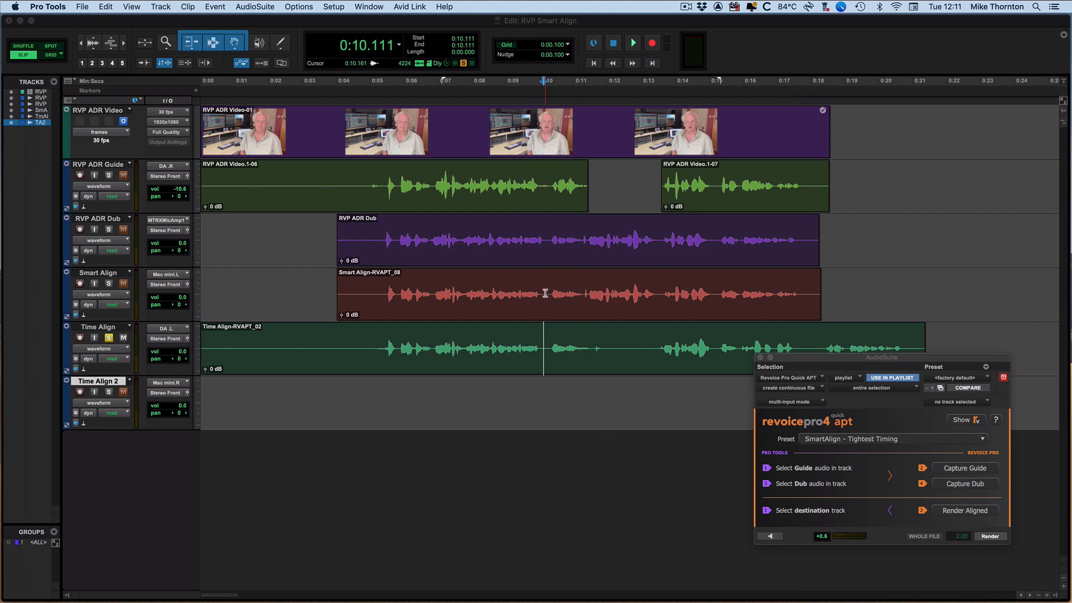
- Render the aligned dub onto the Time Align 2 track over the Smart Align clip's time range, and move the plug-in window clear of the lower tracks
{"action": "left_click", "coordinate": [508, 303]}
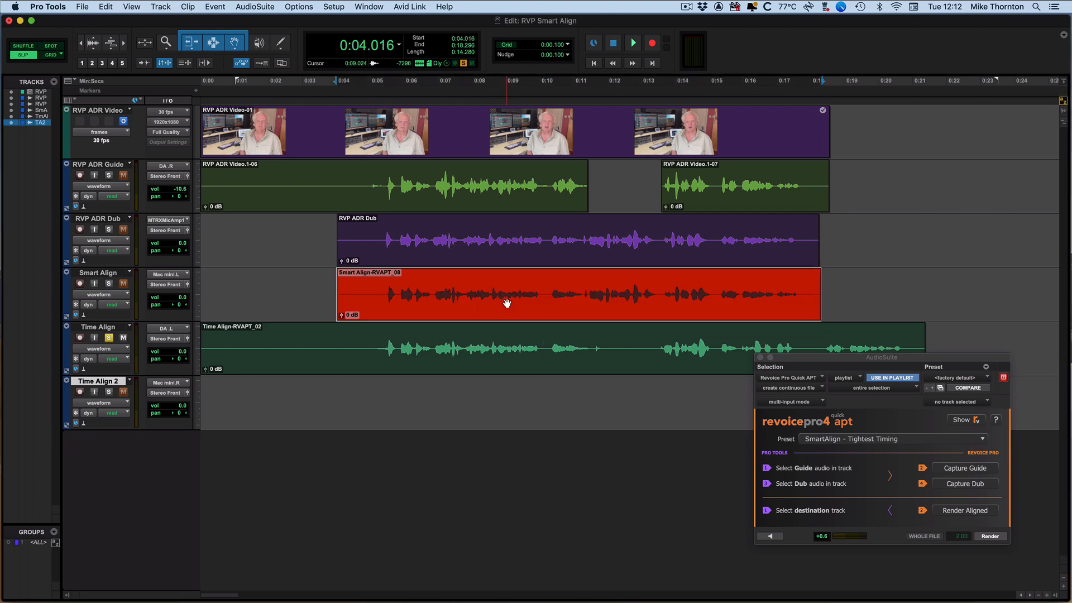
{"action": "key", "text": "semicolon"}
{"action": "key", "text": "semicolon"}
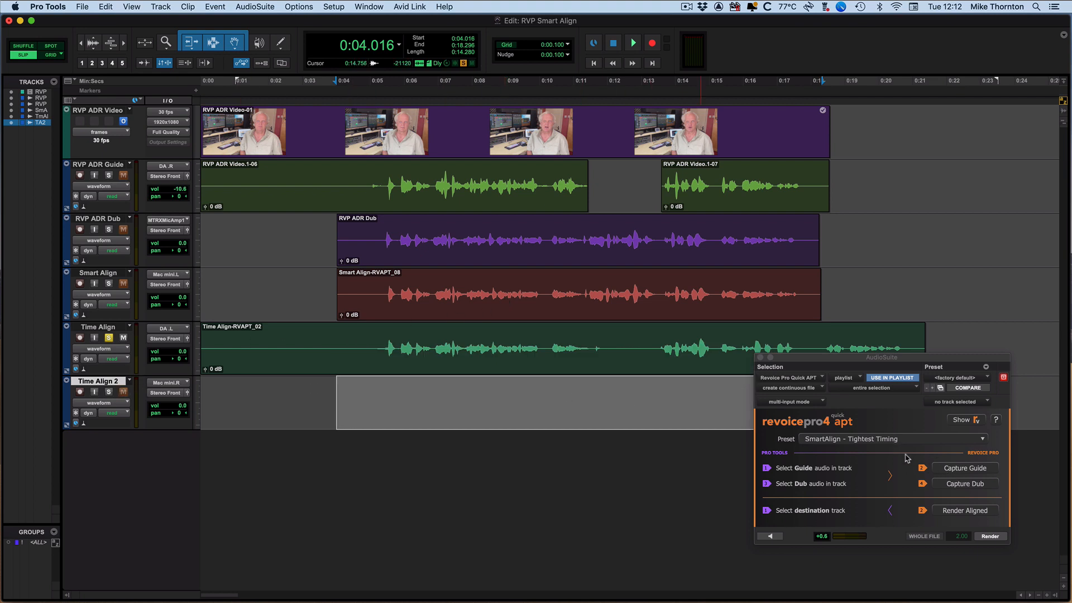
{"action": "left_click", "coordinate": [947, 511]}
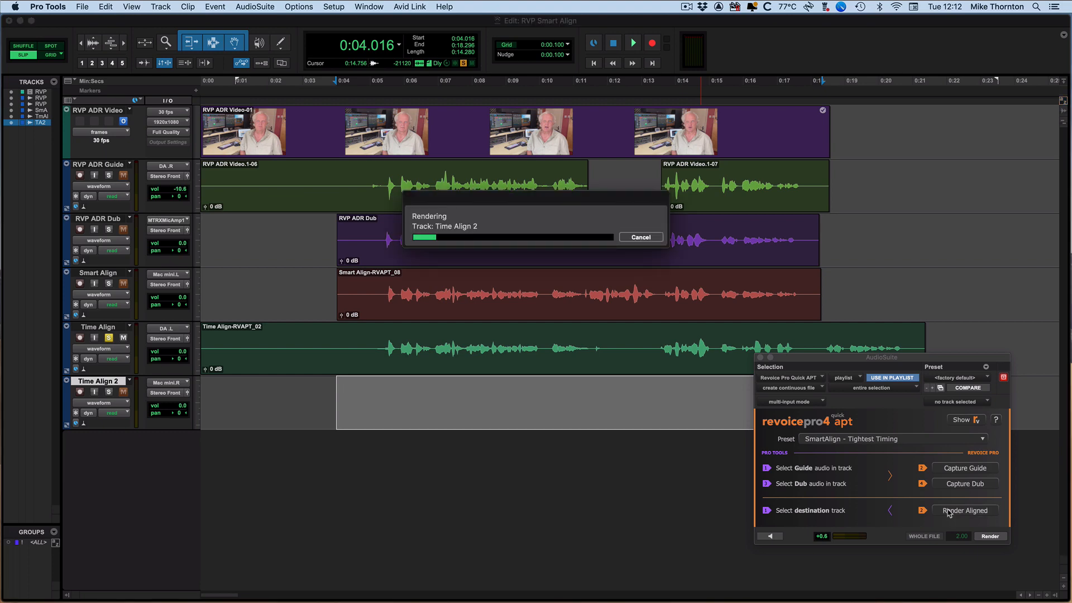
{"action": "left_click_drag", "start_coordinate": [909, 360], "coordinate": [918, 73]}
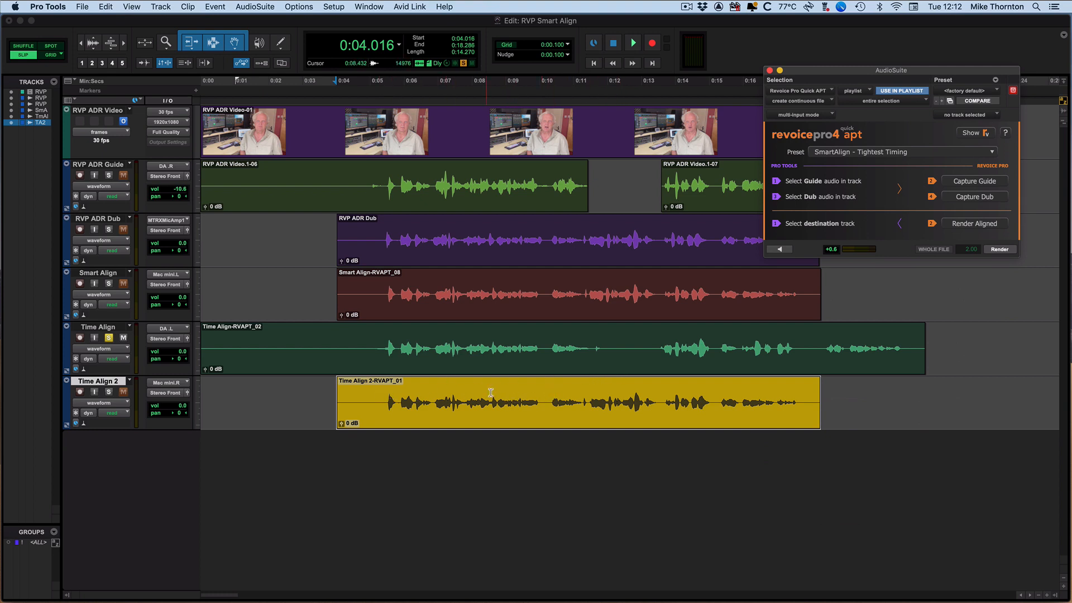
- Play the Time Align 2 track soloed from about 0:10.2, and stop playback after listening through the gap in the guide
{"action": "left_click", "coordinate": [109, 392]}
{"action": "left_click", "coordinate": [548, 400]}
{"action": "key", "text": "space"}
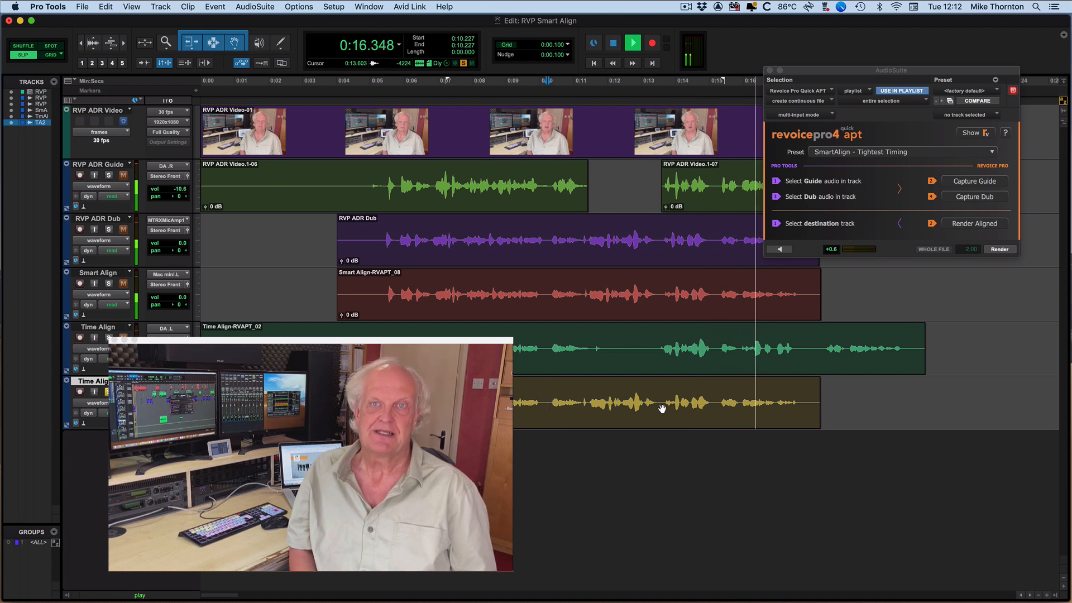
{"action": "key", "text": "space"}
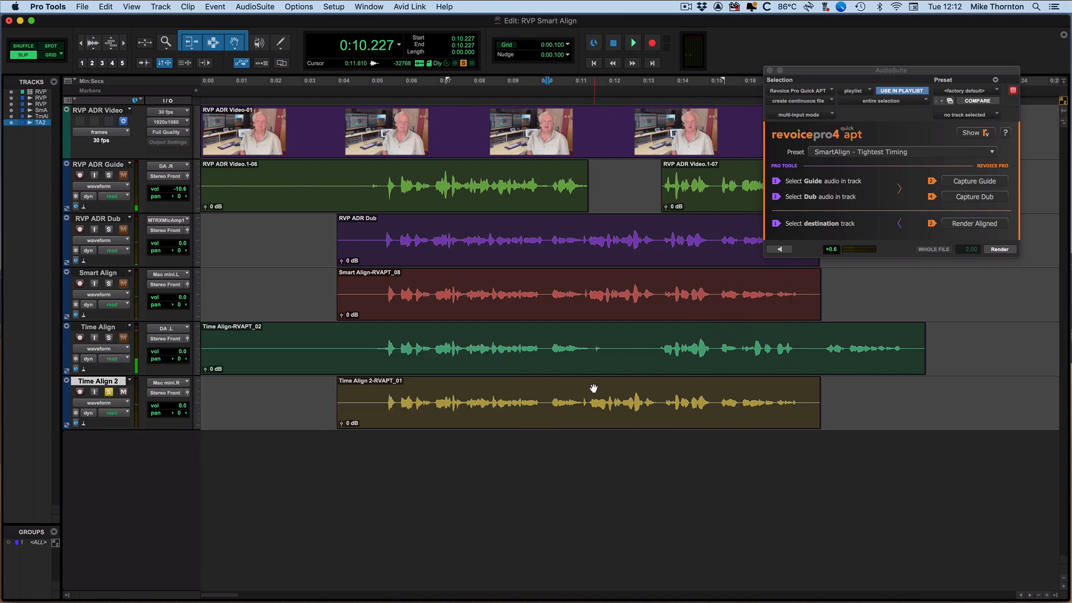